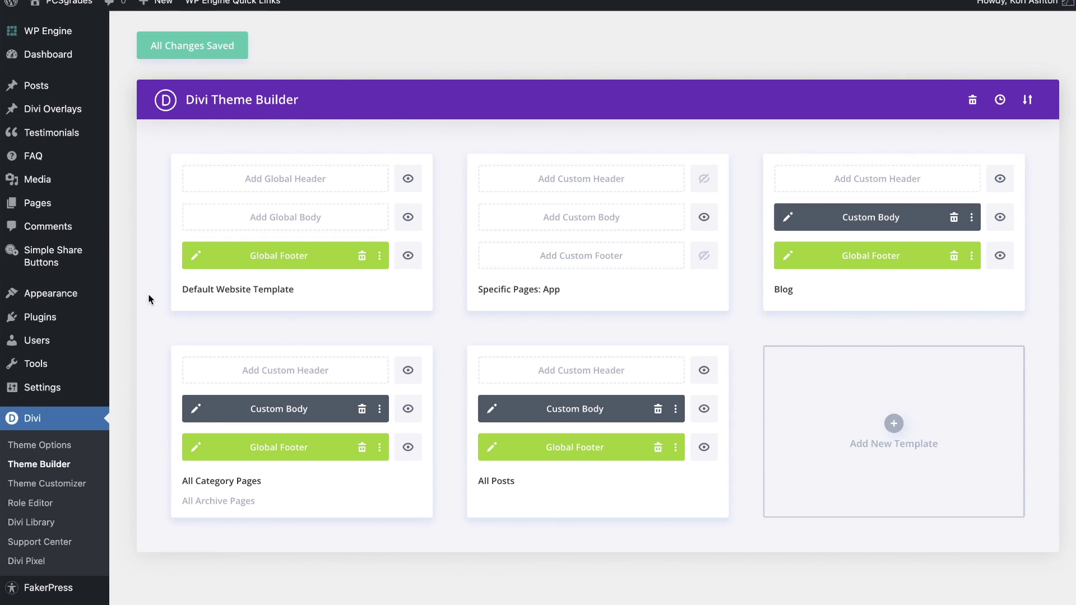
Open the Default Website Template's Global Footer layout in the editor.
click(193, 449)
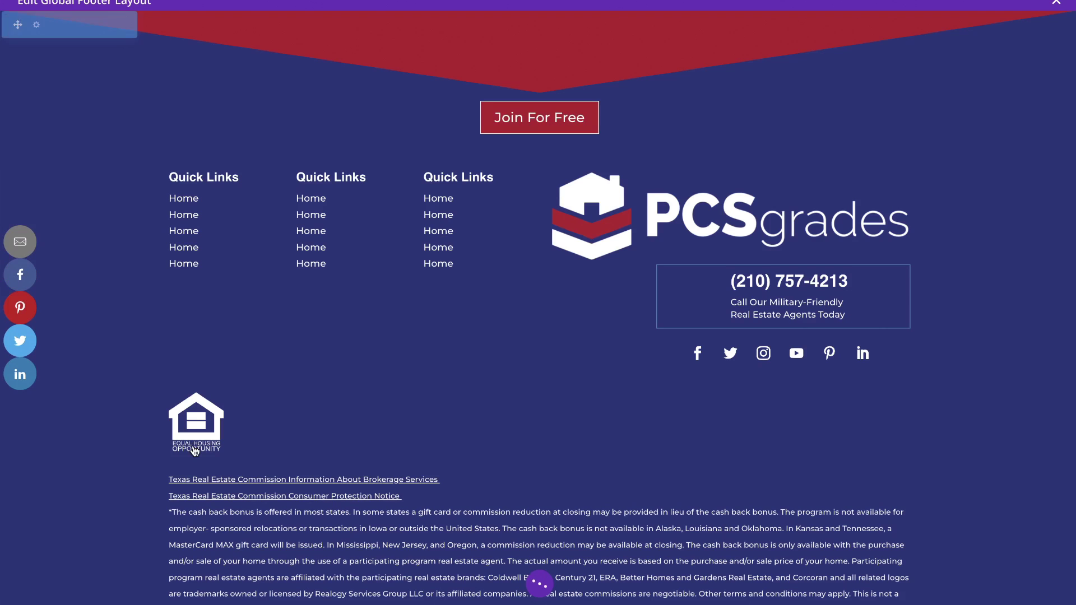
Scroll down to the disclaimer text ending in the '© 2022 PCSgrades. All rights reserved.' line.
scroll(478, 446, down, 4)
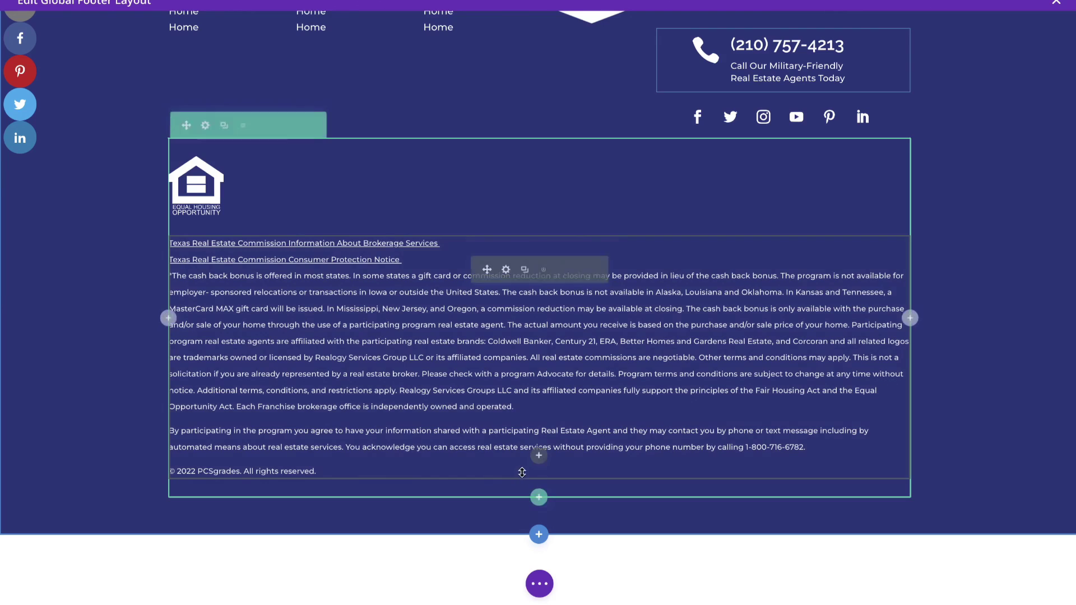
Insert a Text module below the footer copyright line and delete its placeholder body text.
click(539, 456)
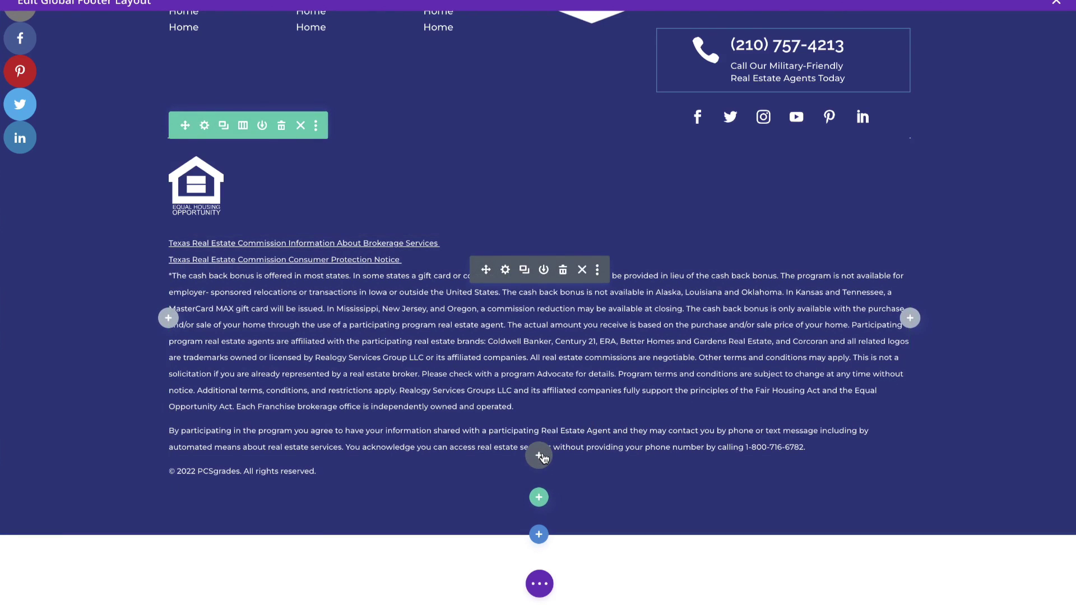
text(tex)
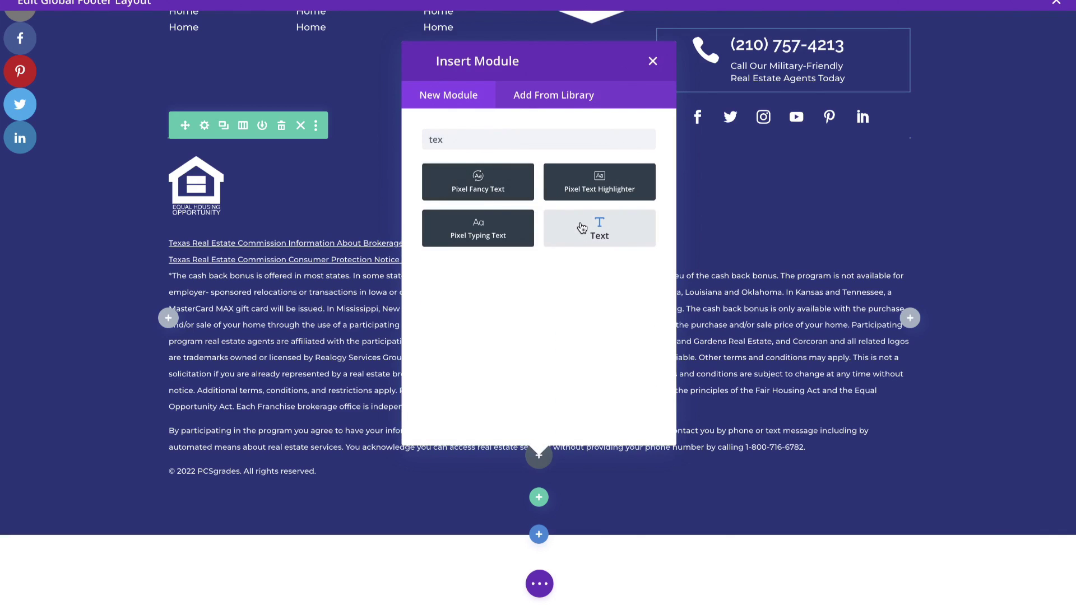
click(582, 227)
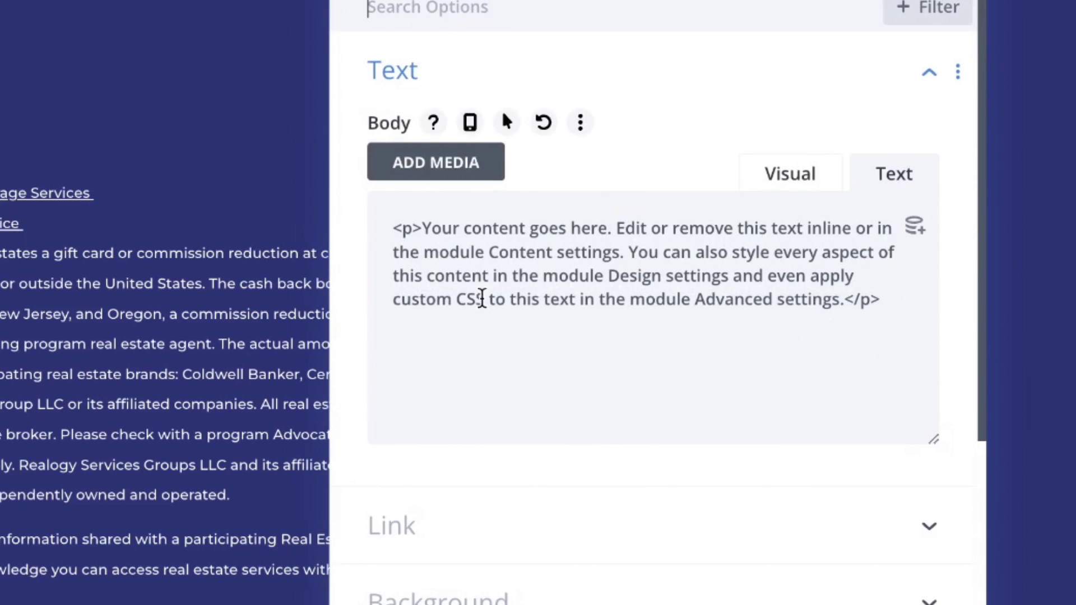
triple_click(650, 301)
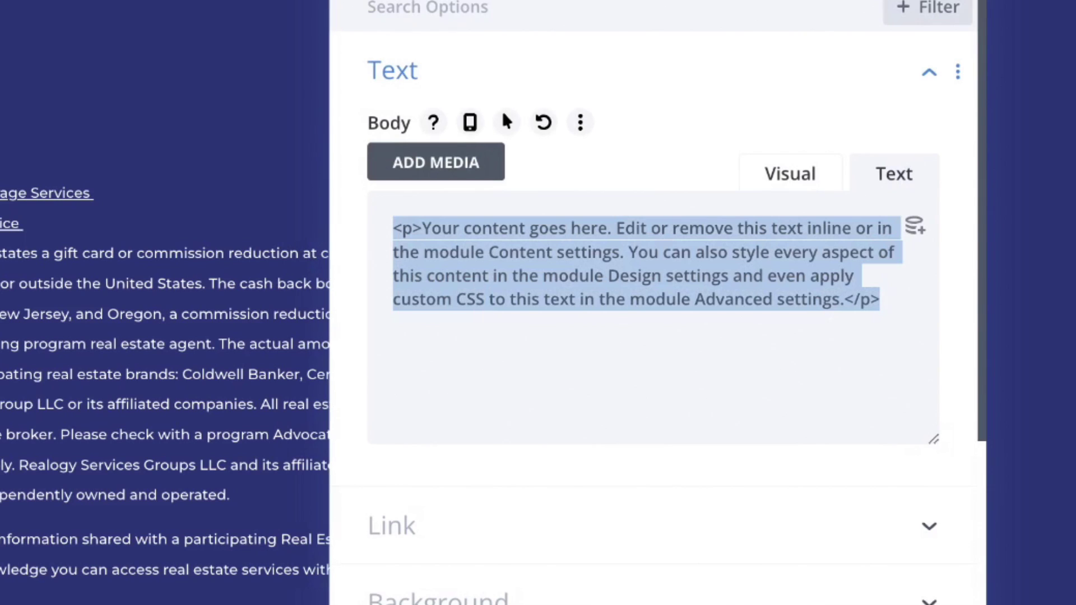
key(BackSpace)
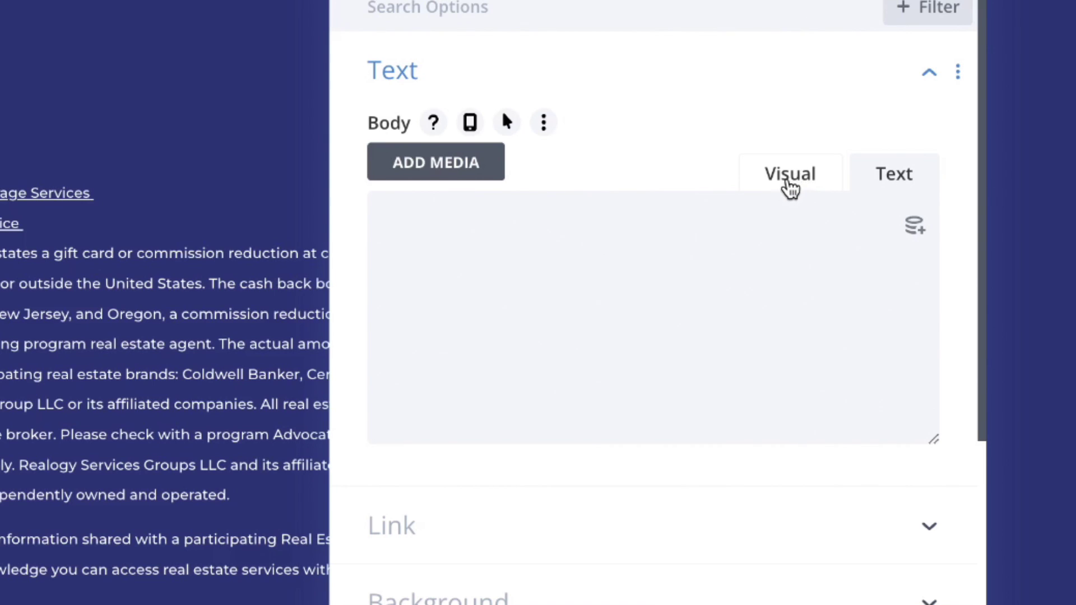
In the Visual editor, try inserting a © symbol, clear it again, and show the dynamic content sources.
click(790, 187)
scroll(435, 310, down, 1)
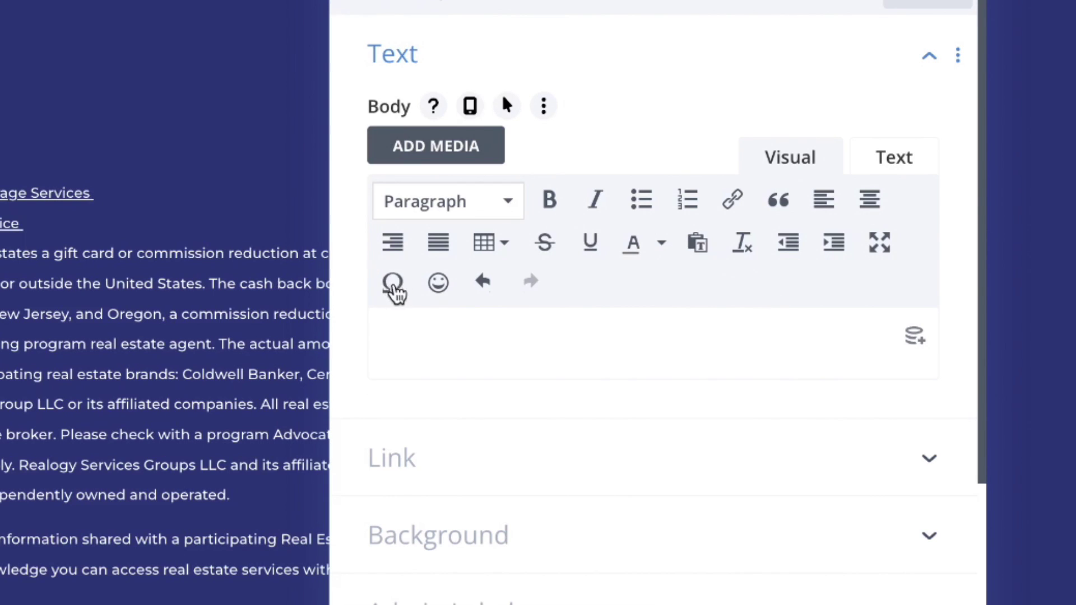
click(394, 283)
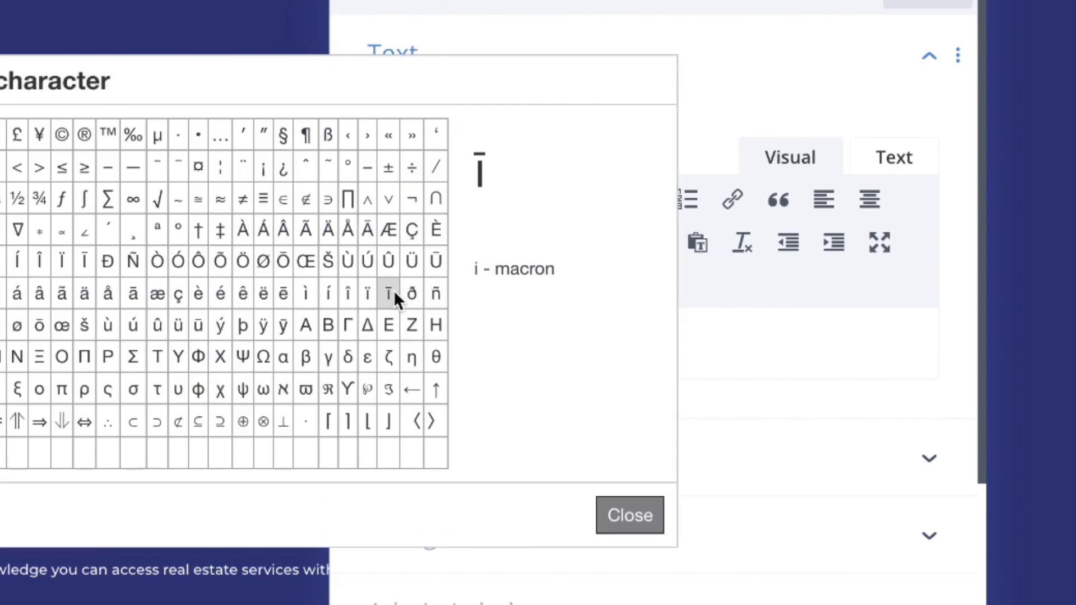
click(64, 136)
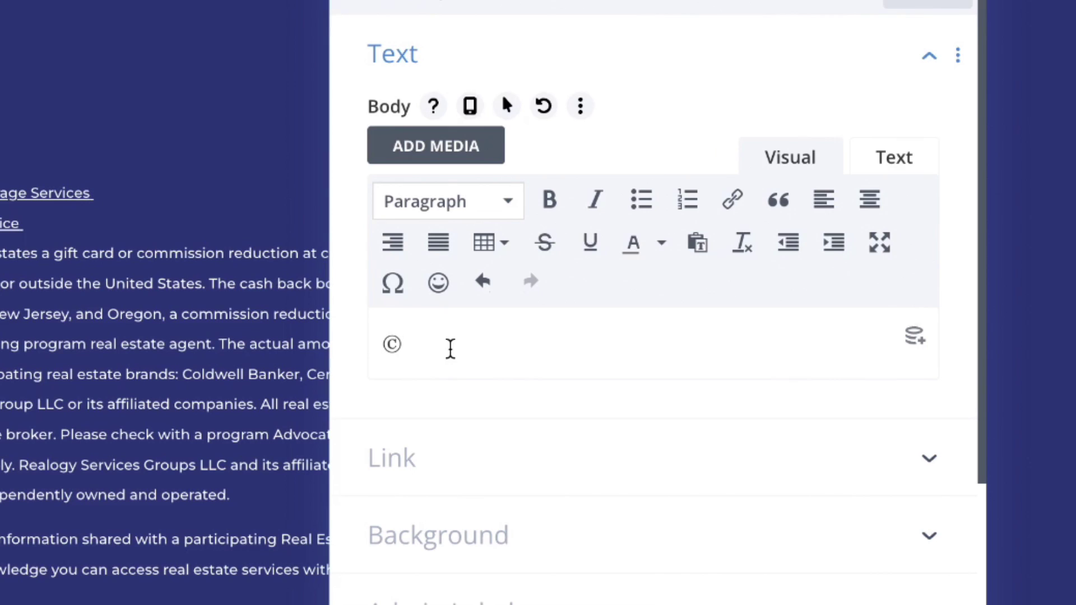
double_click(451, 347)
key(ctrl+c)
key(BackSpace)
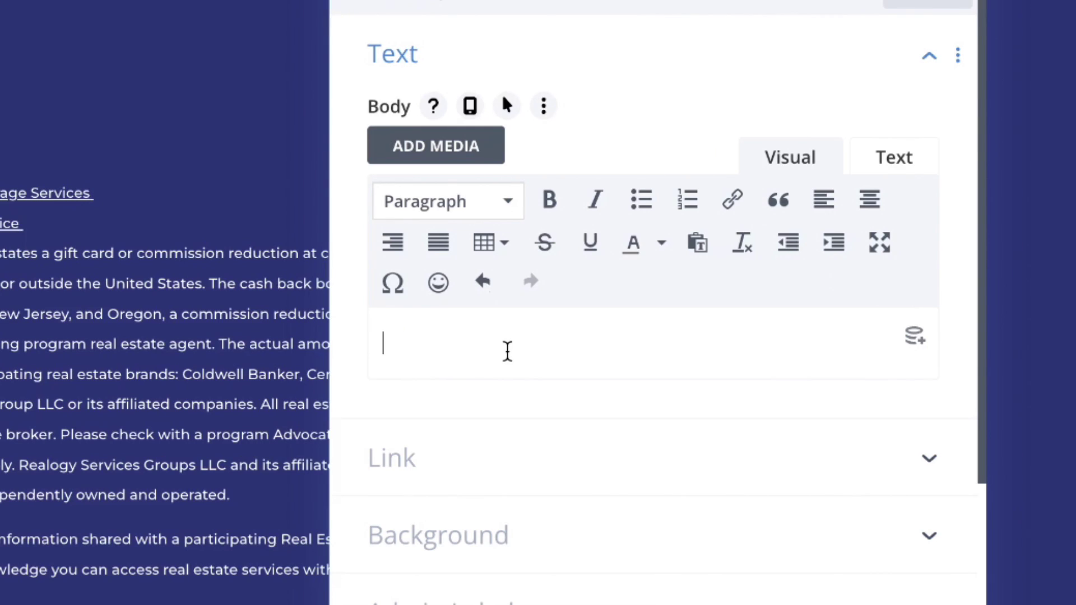
key(ctrl+v)
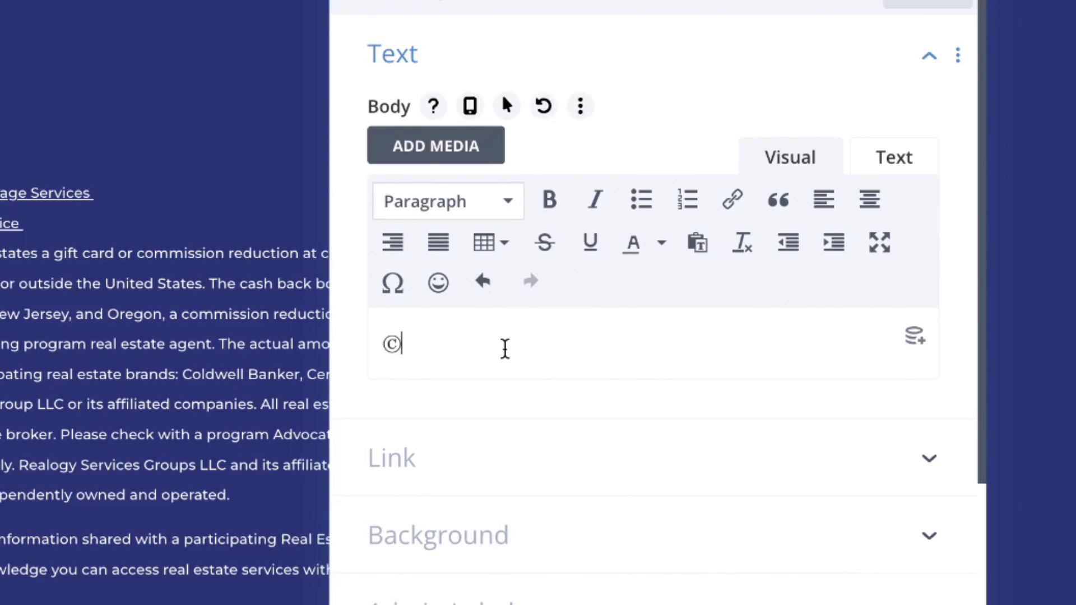
key(ctrl+a)
key(BackSpace)
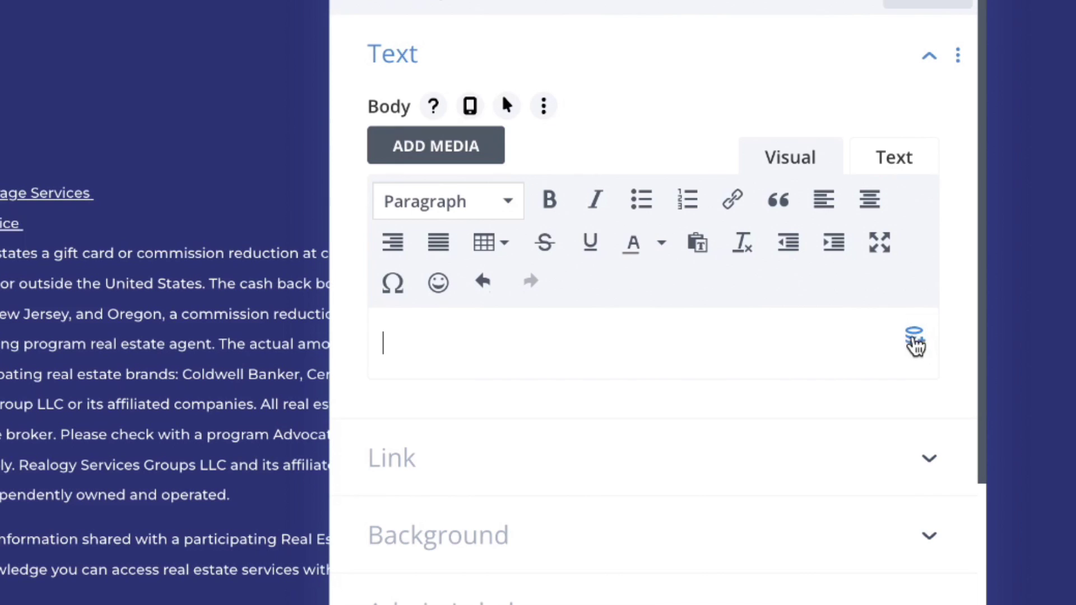
click(915, 336)
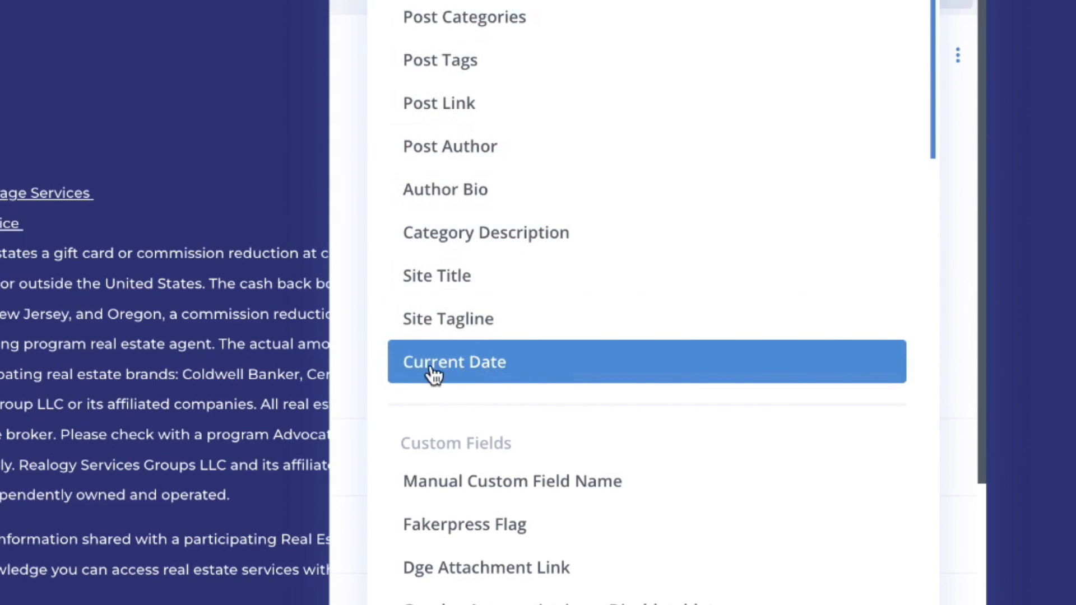
Insert Current Date dynamic content with © before it and 'PCSgrades. All rights reserved.' after.
click(477, 372)
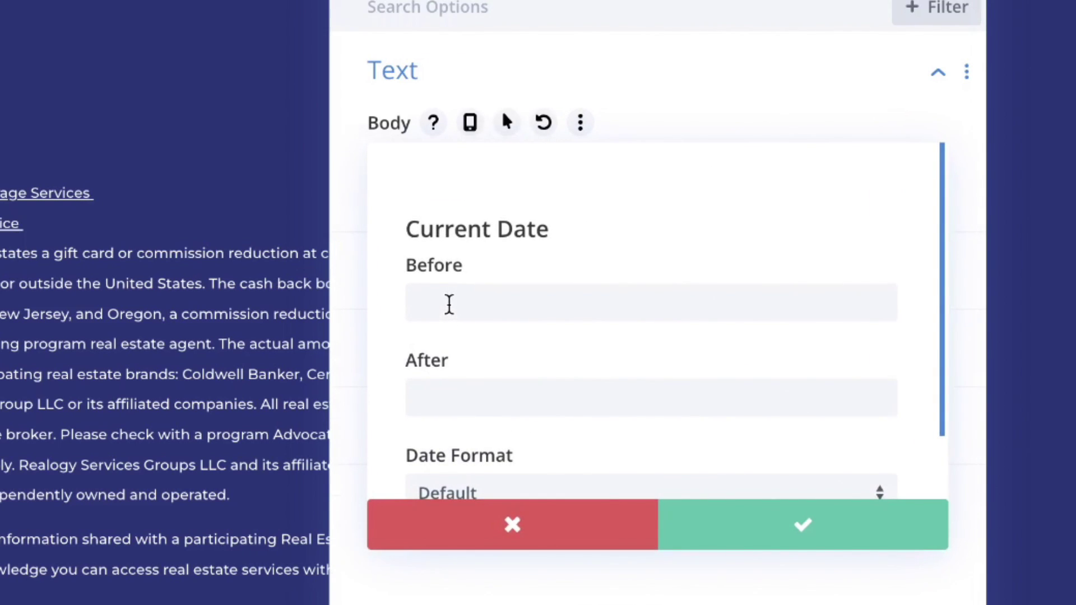
text(©)
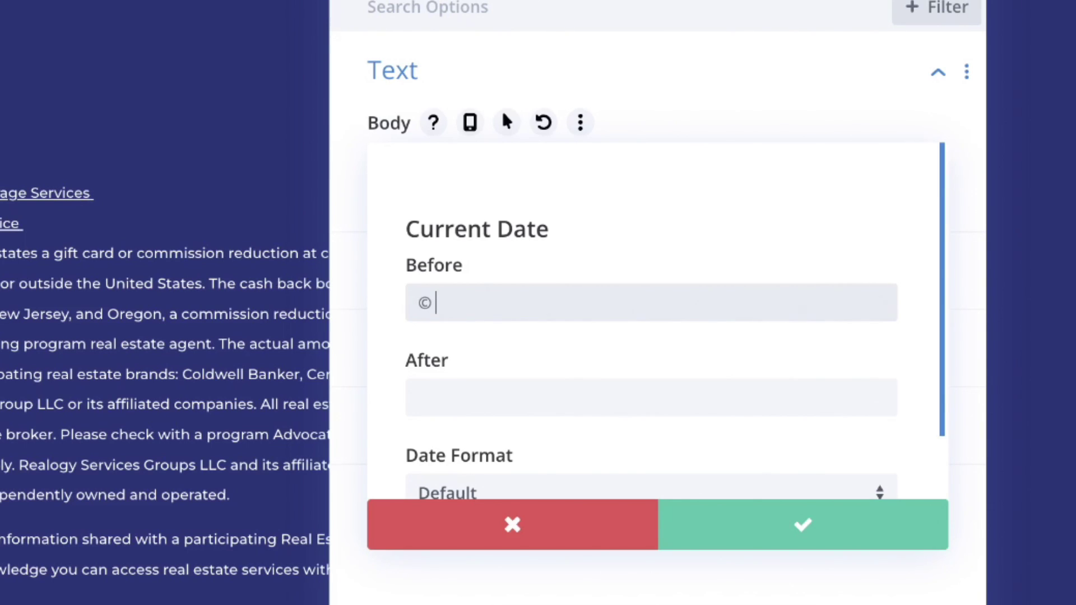
click(470, 395)
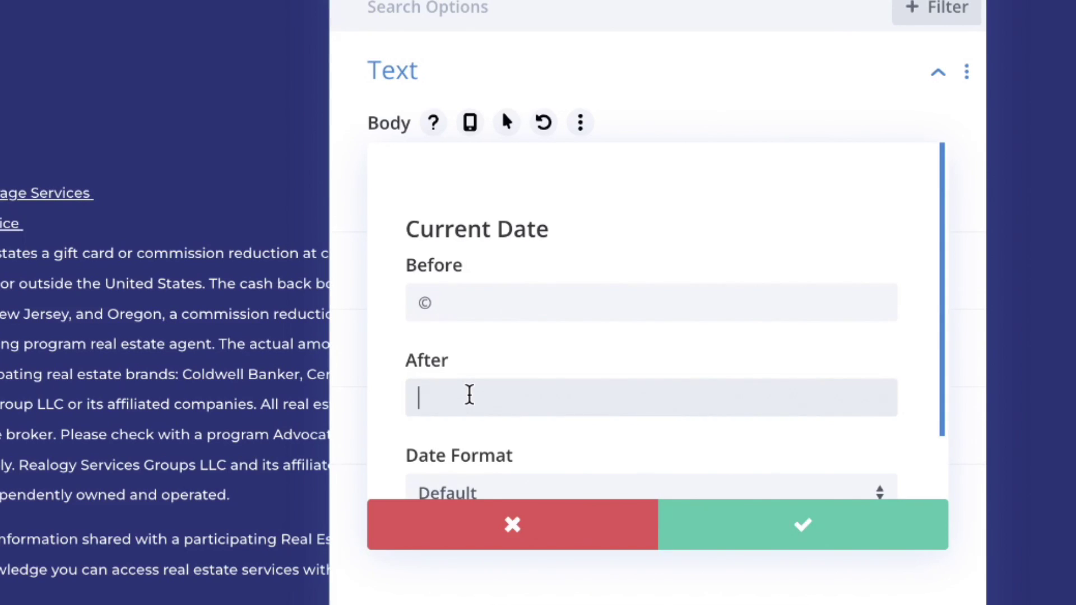
text(Po)
text(S)
text(grades)
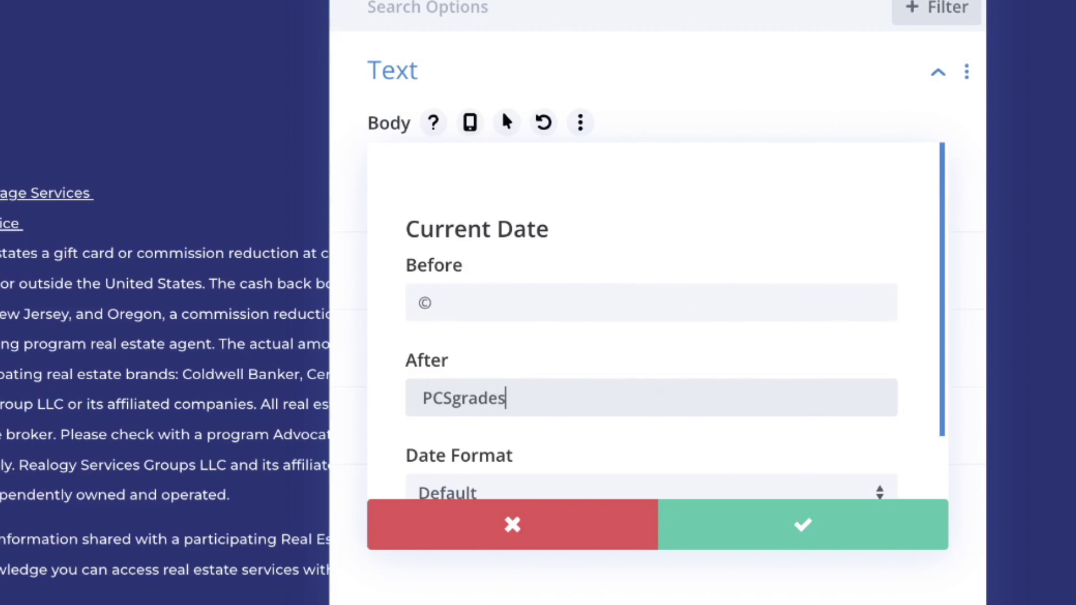
text(. All rights re)
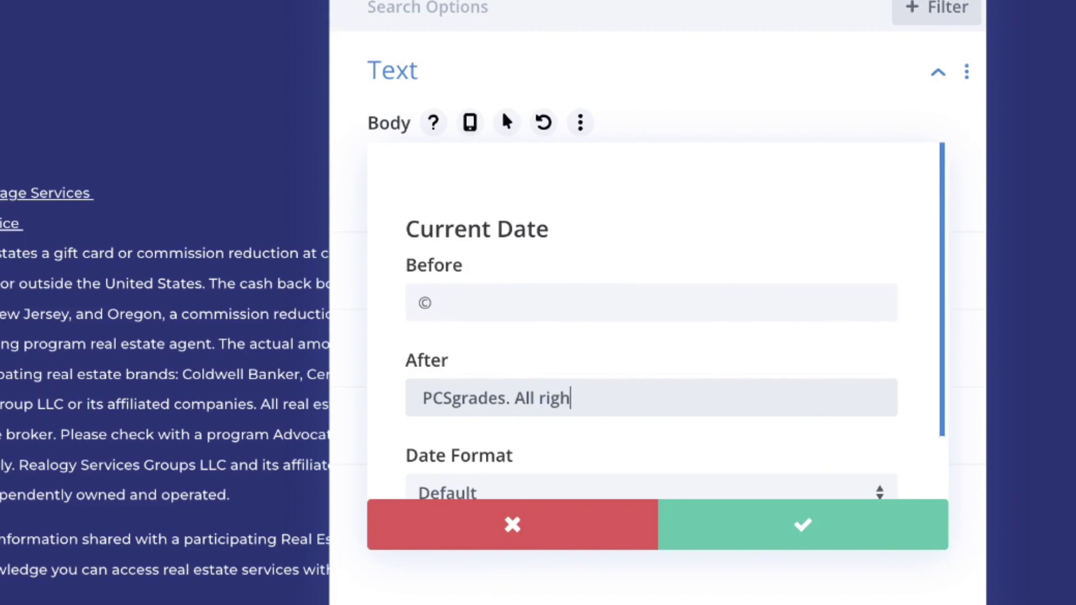
text(served.)
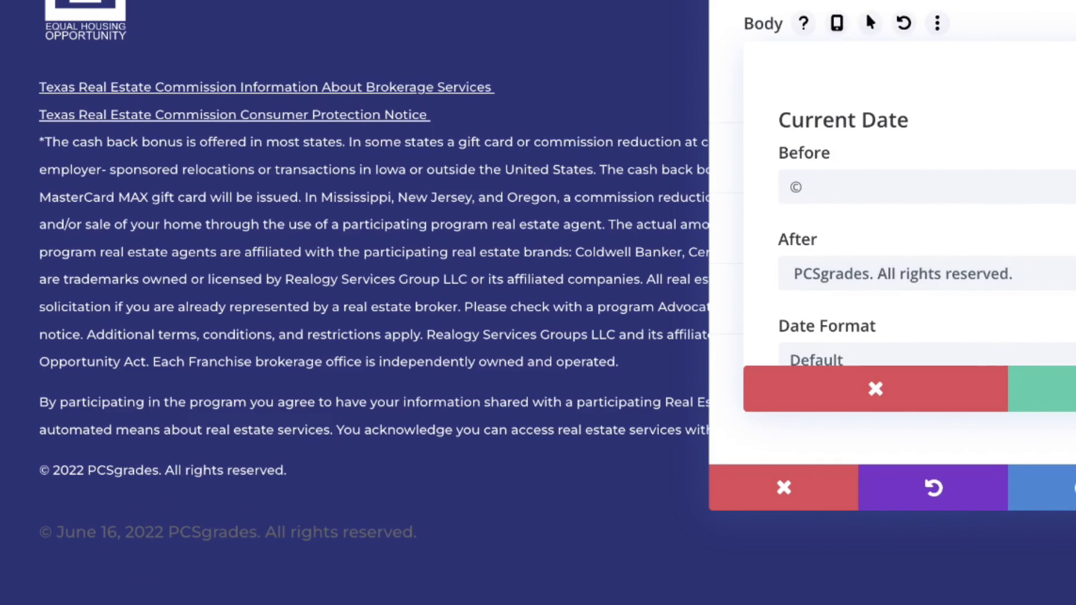
Set the Current Date format to Custom with format 'Y' and confirm.
scroll(925, 252, down, 2)
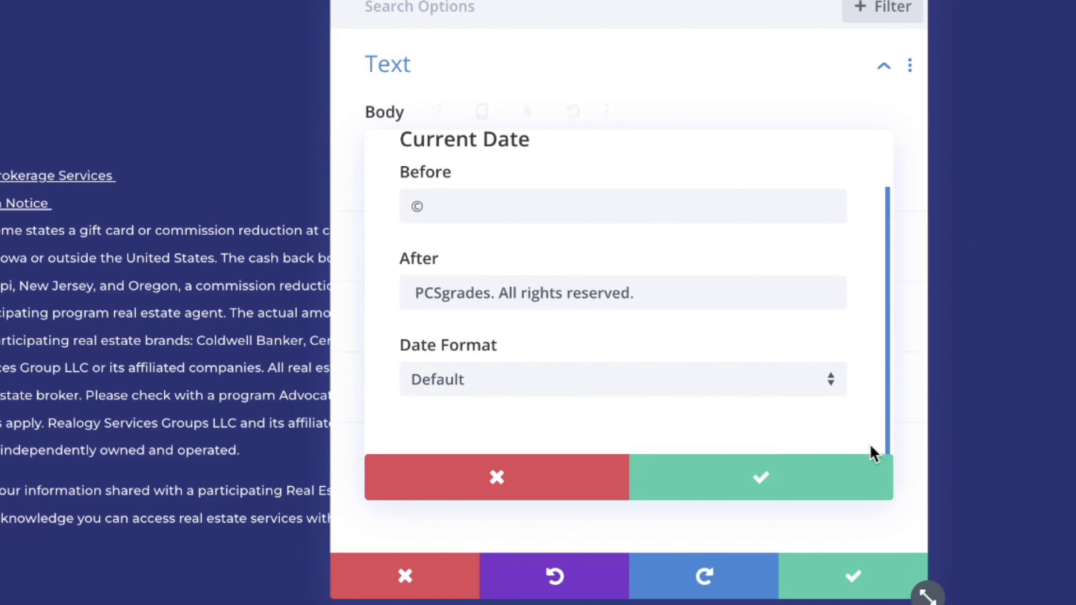
click(452, 386)
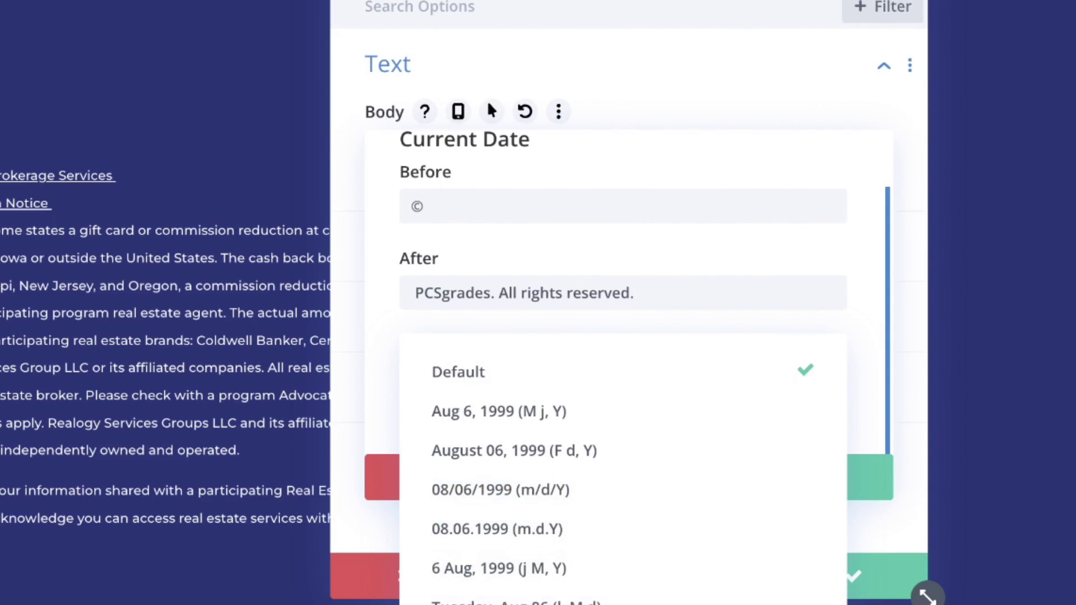
click(543, 600)
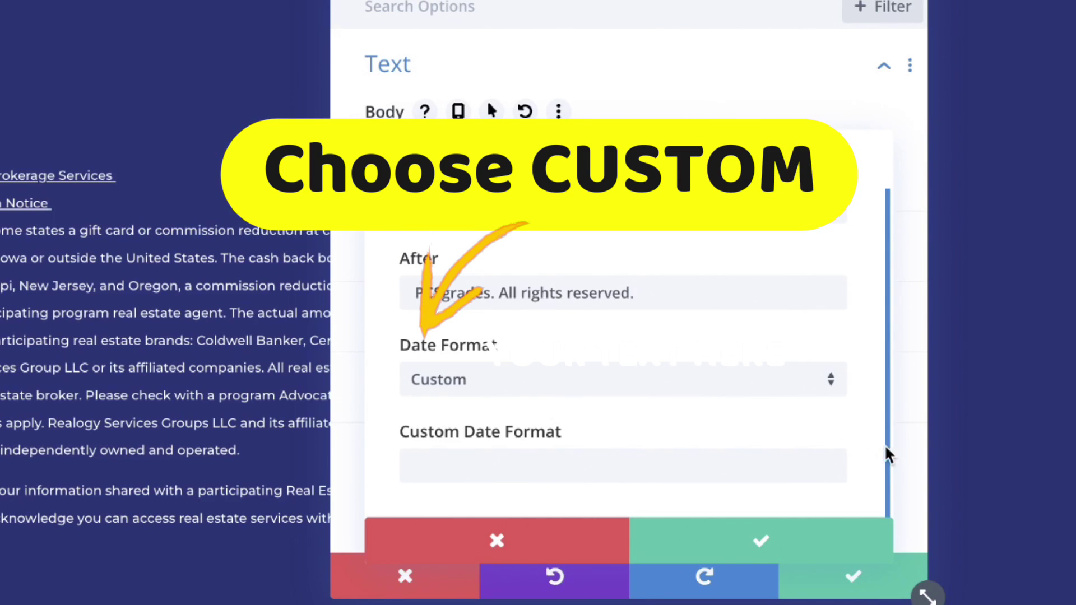
click(625, 475)
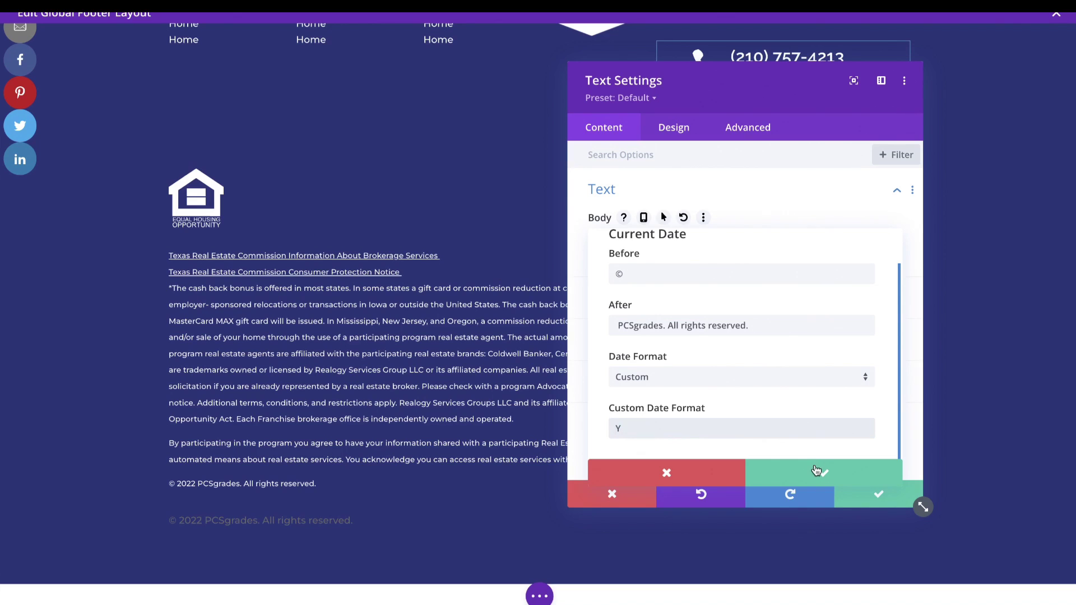
click(816, 476)
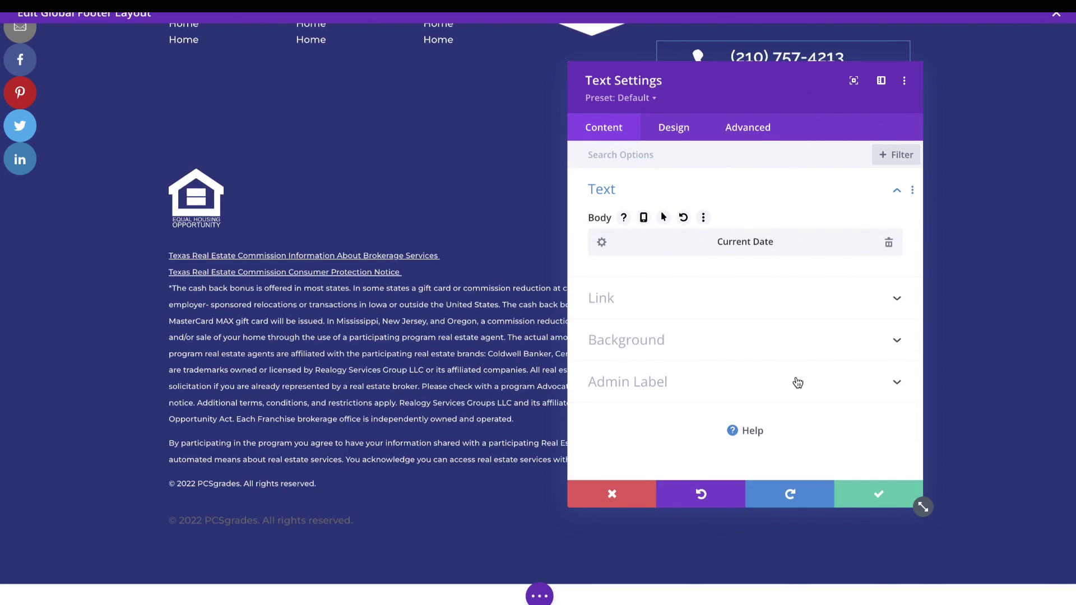
Delete the static '© 2022' copyright line from the disclaimer text module and save it.
click(874, 495)
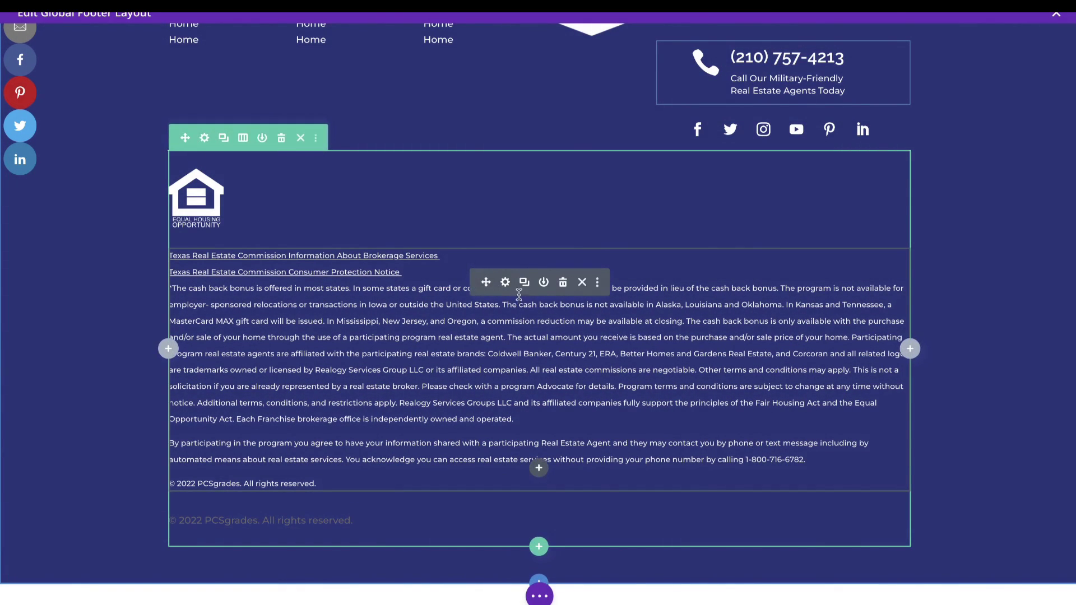
click(507, 285)
scroll(675, 367, down, 10)
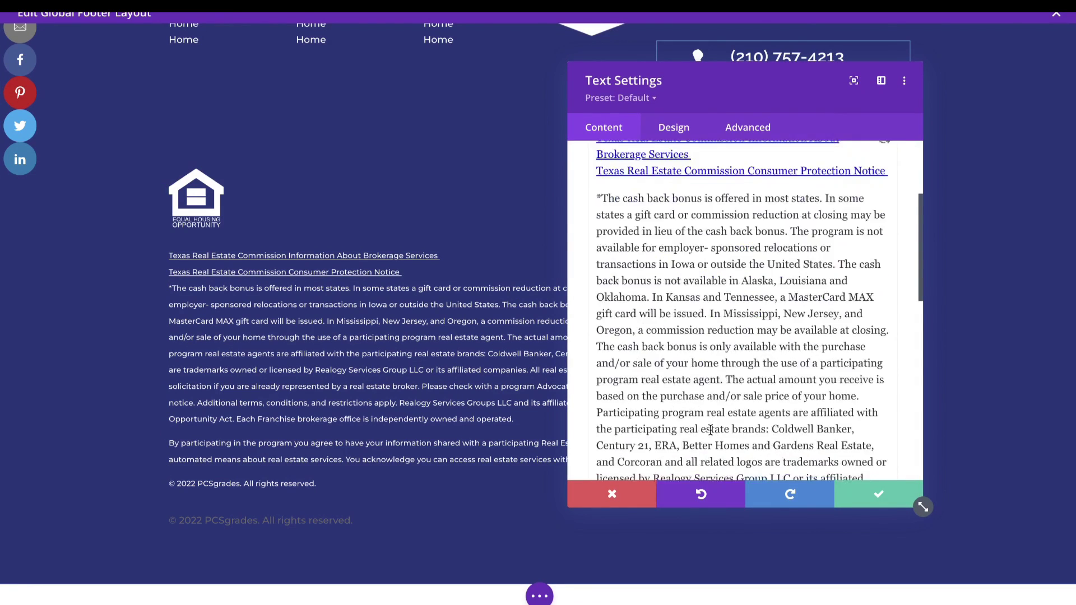
triple_click(813, 414)
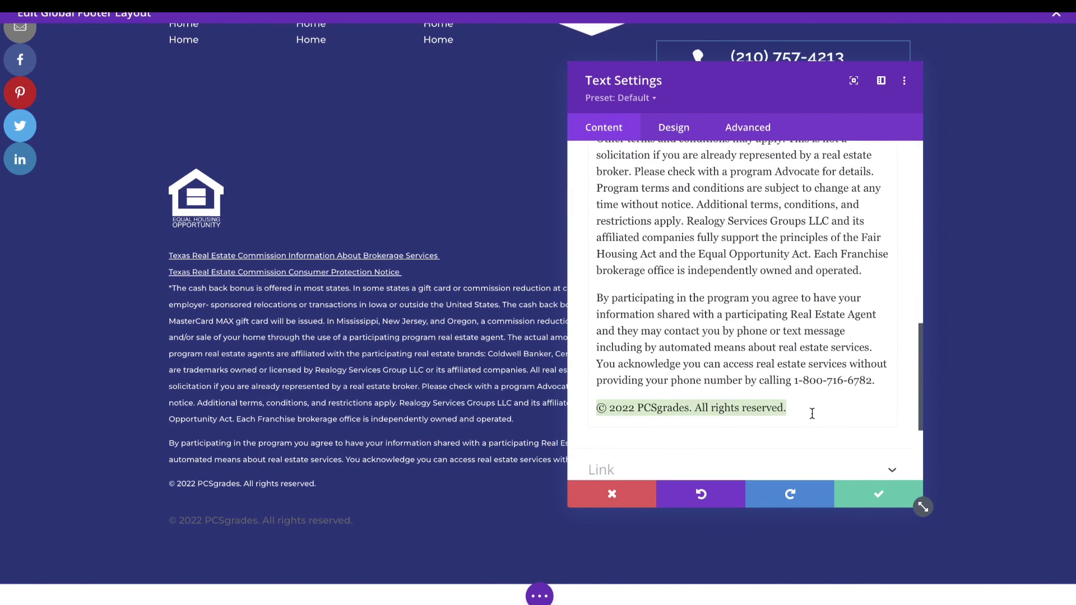
key(BackSpace)
key(BackSpace)
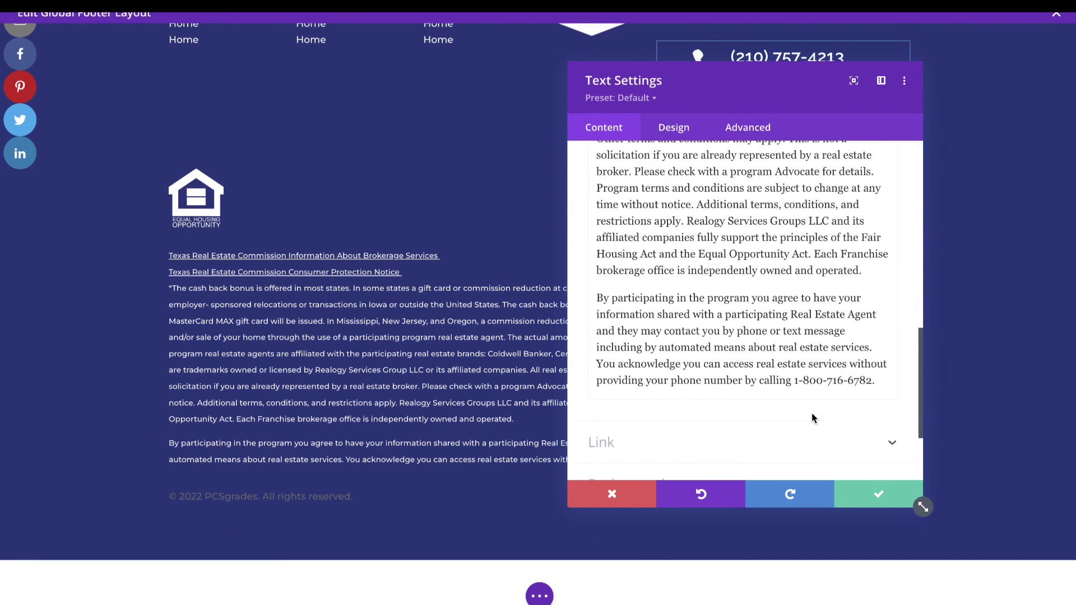
click(876, 495)
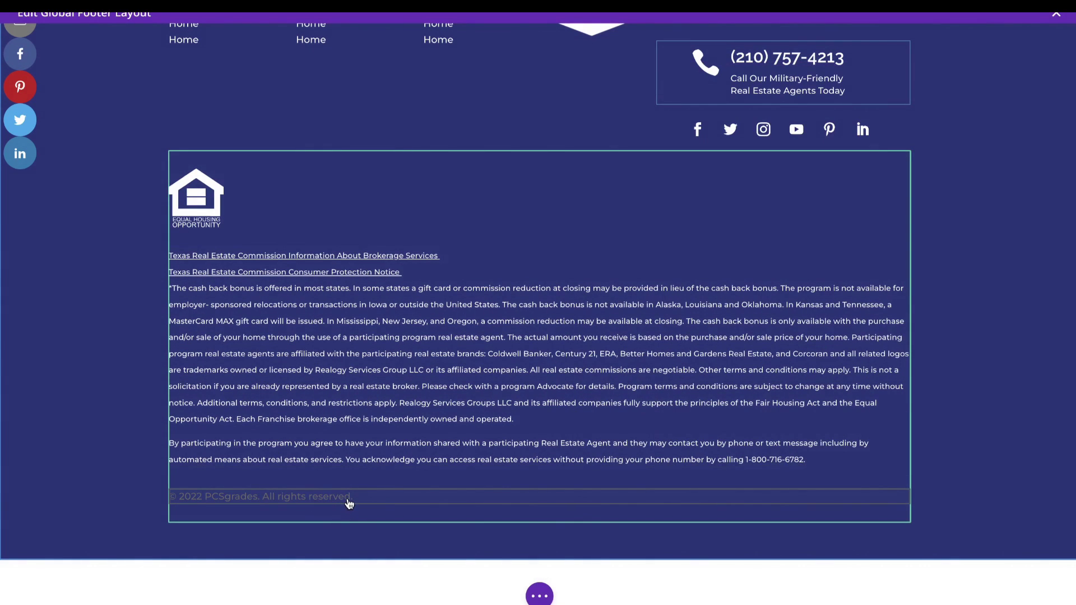
Style the dynamic copyright text white (#ffffff) at 11px text size and save the module.
mouse_move(348, 504)
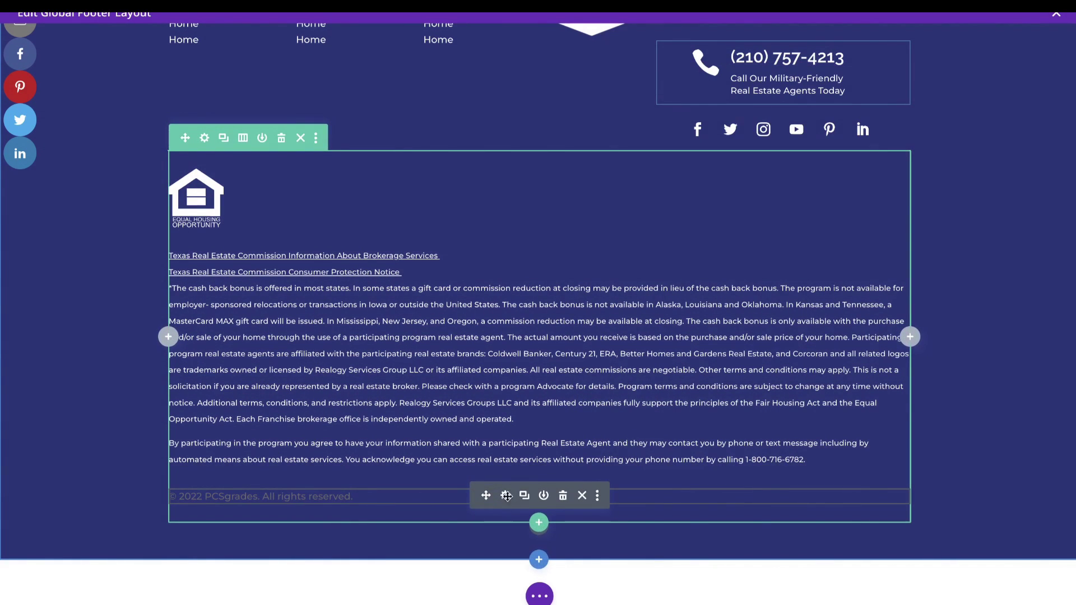
click(507, 496)
click(683, 126)
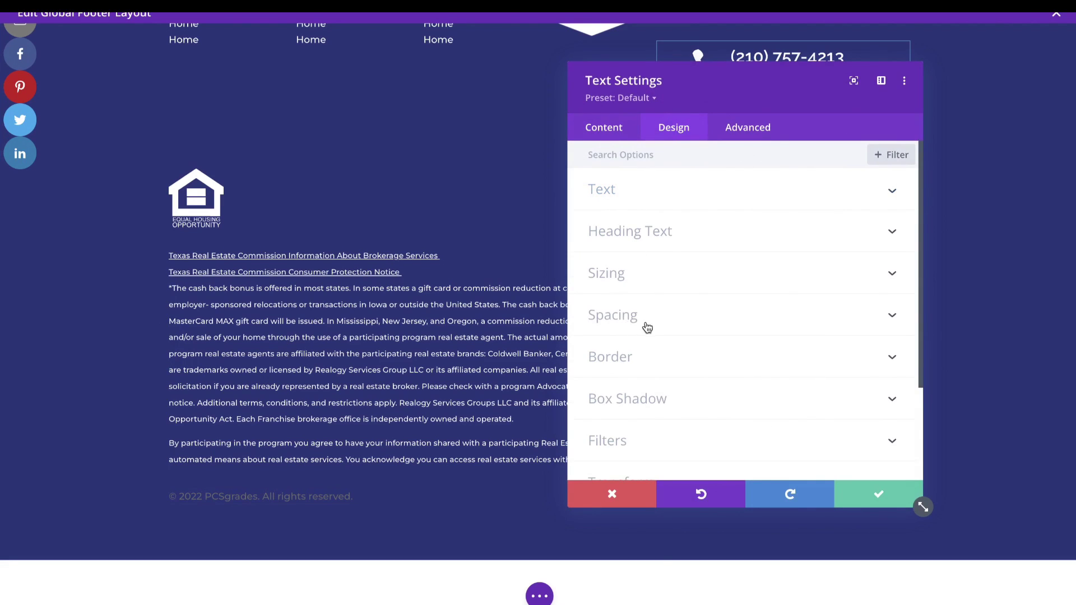
click(632, 194)
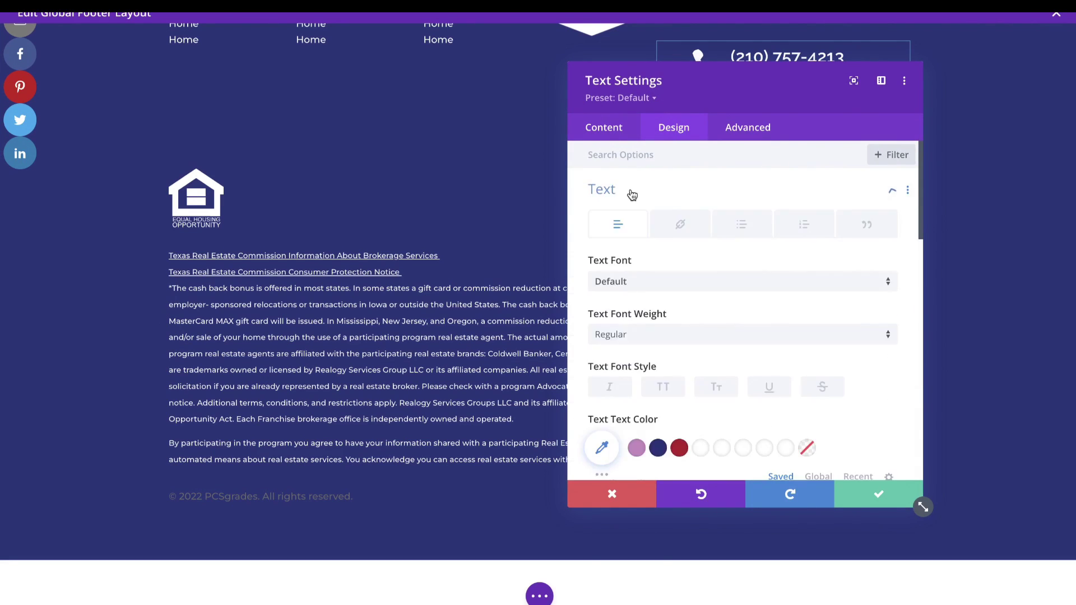
scroll(678, 329, down, 3)
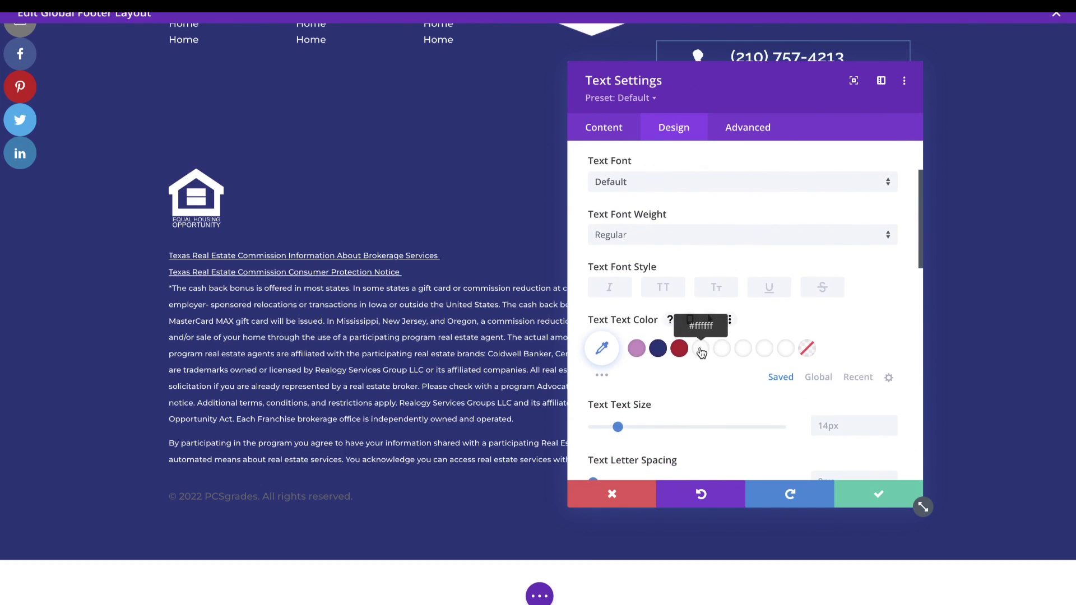
click(701, 348)
scroll(723, 413, down, 1)
click(891, 382)
click(892, 383)
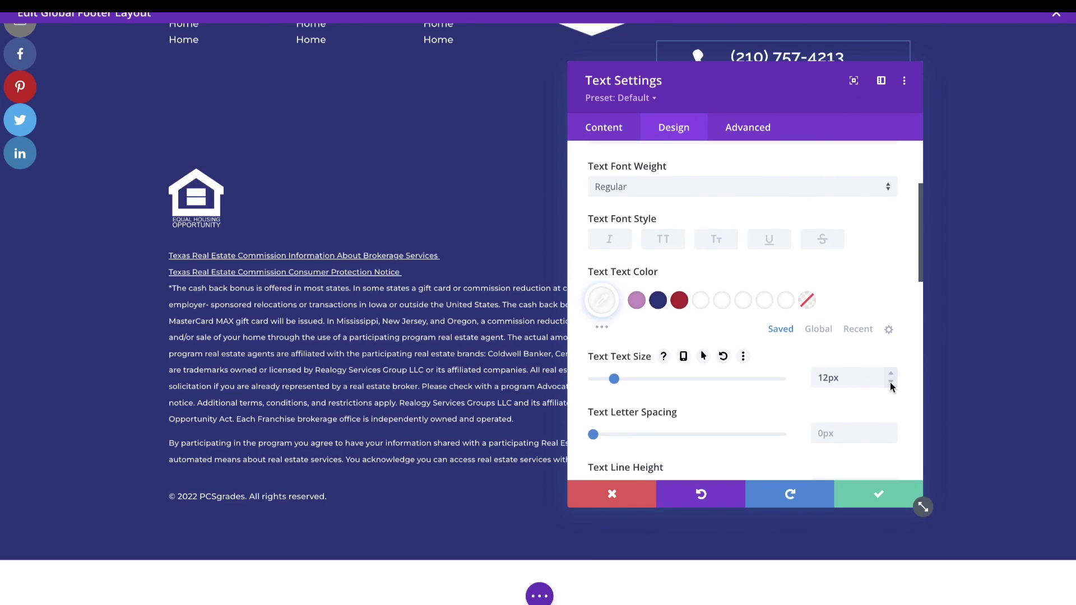
click(891, 382)
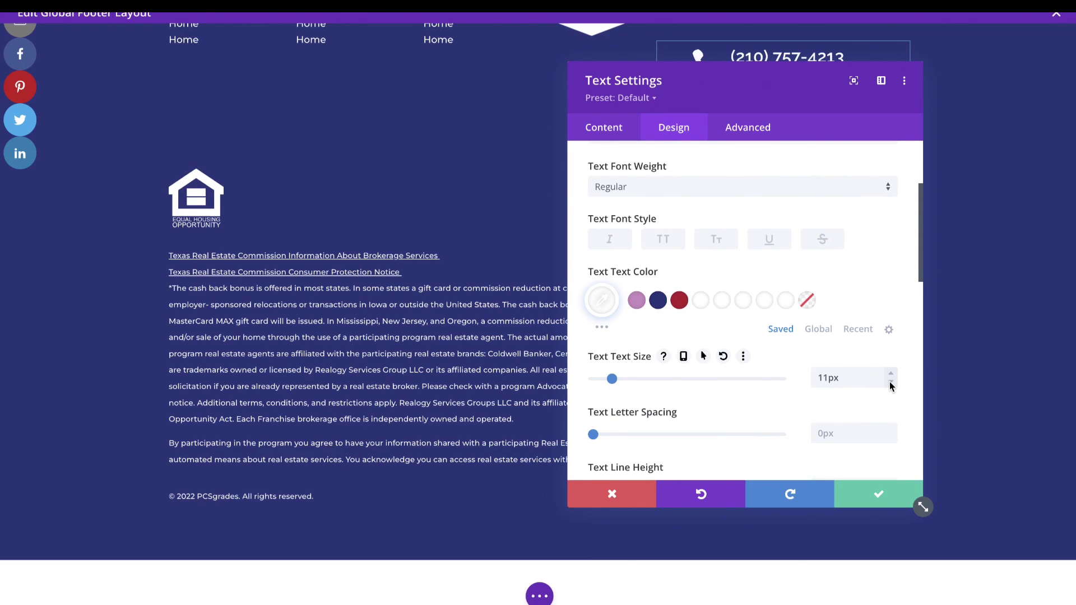
click(863, 495)
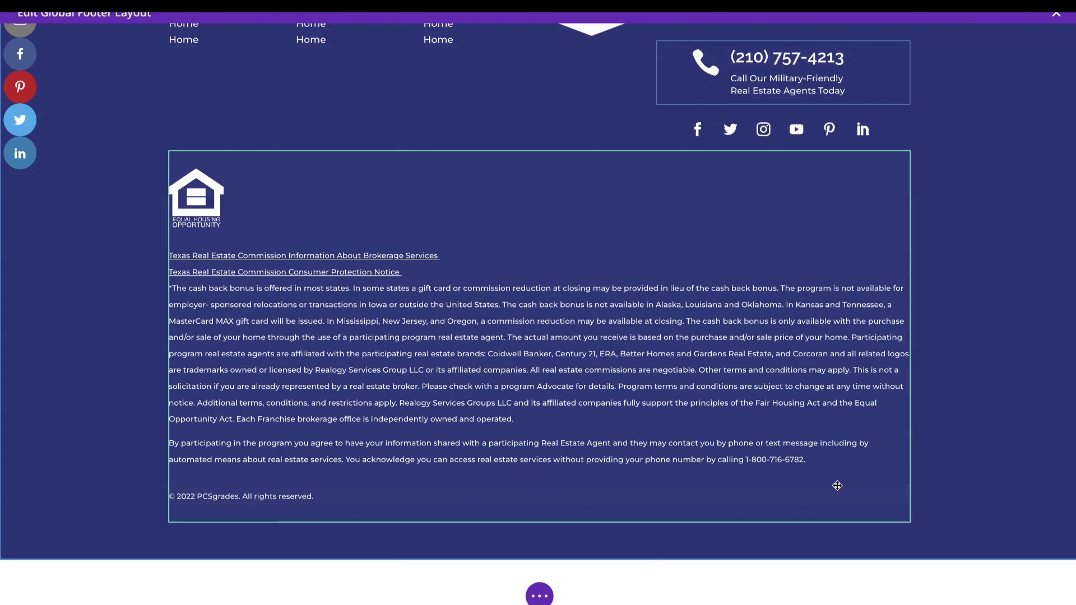
click(544, 597)
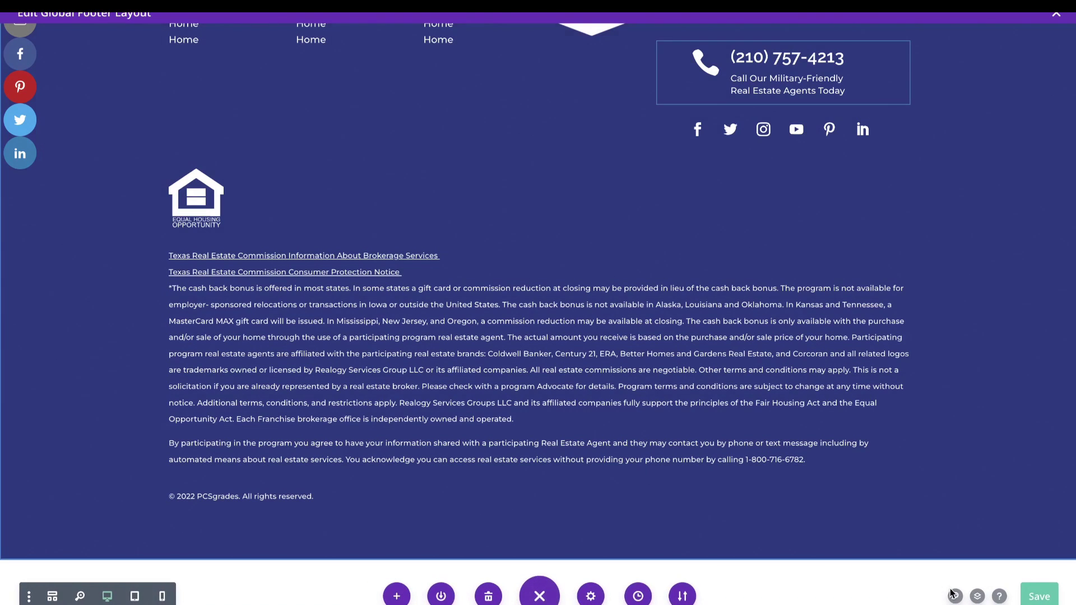
Save the Global Footer layout and Theme Builder changes, then view the new footer copyright line.
click(1044, 596)
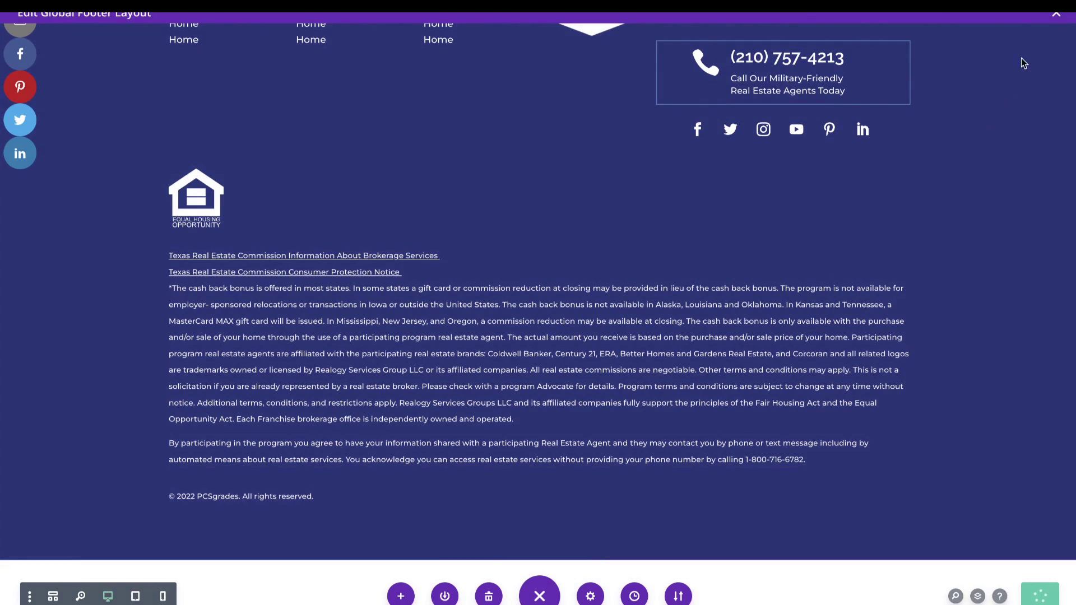
click(1056, 20)
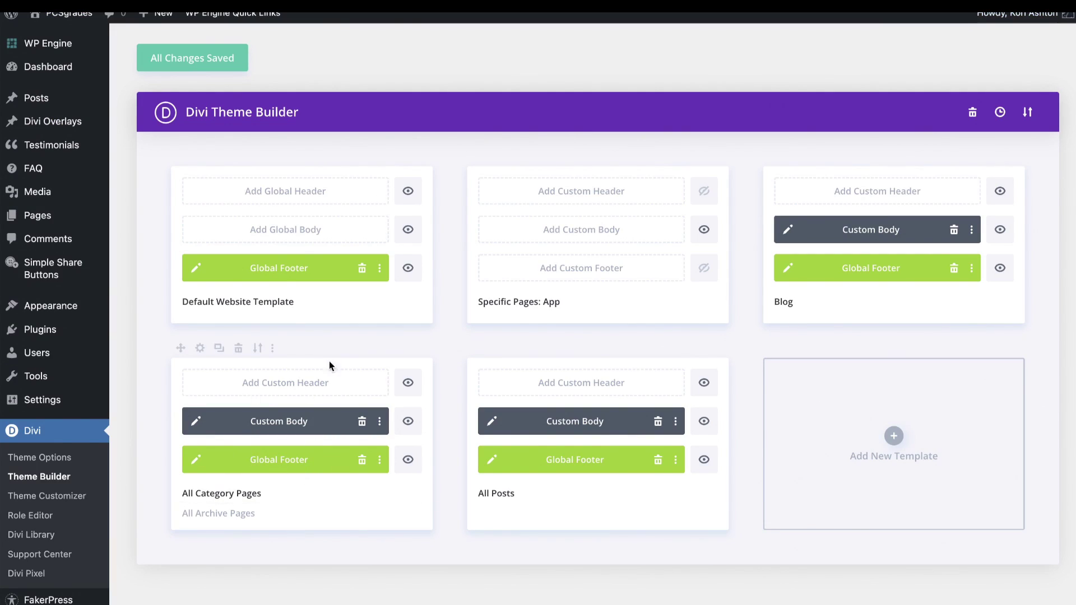
click(192, 59)
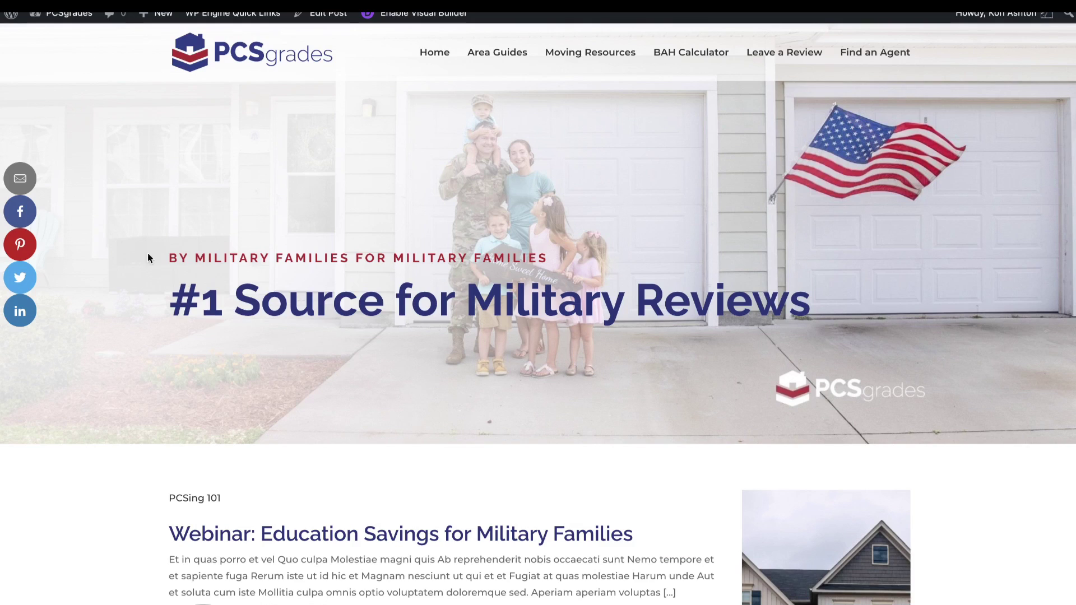
scroll(156, 315, down, 20)
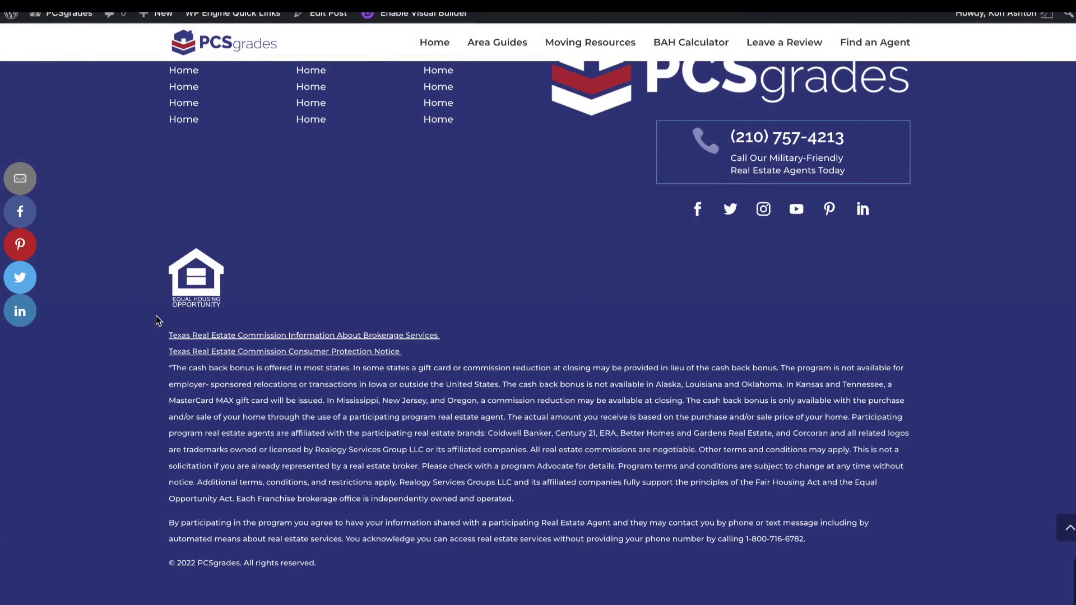